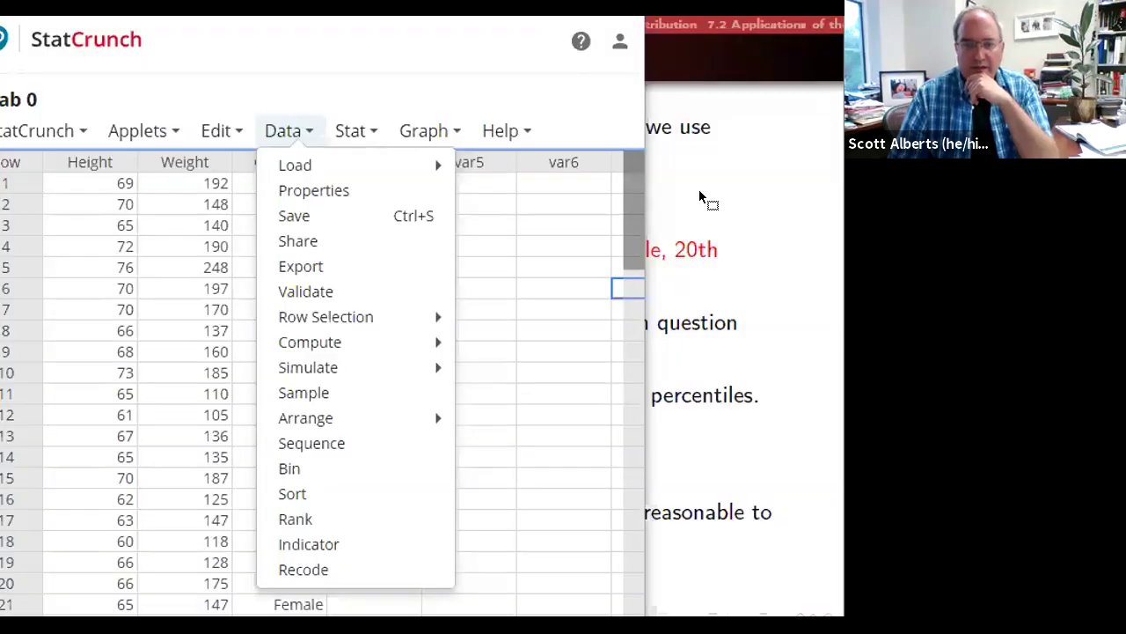
# Step: Bring the 7.3 Assessing Normality slide in front of the StatCrunch window
pyautogui.click(699, 189)
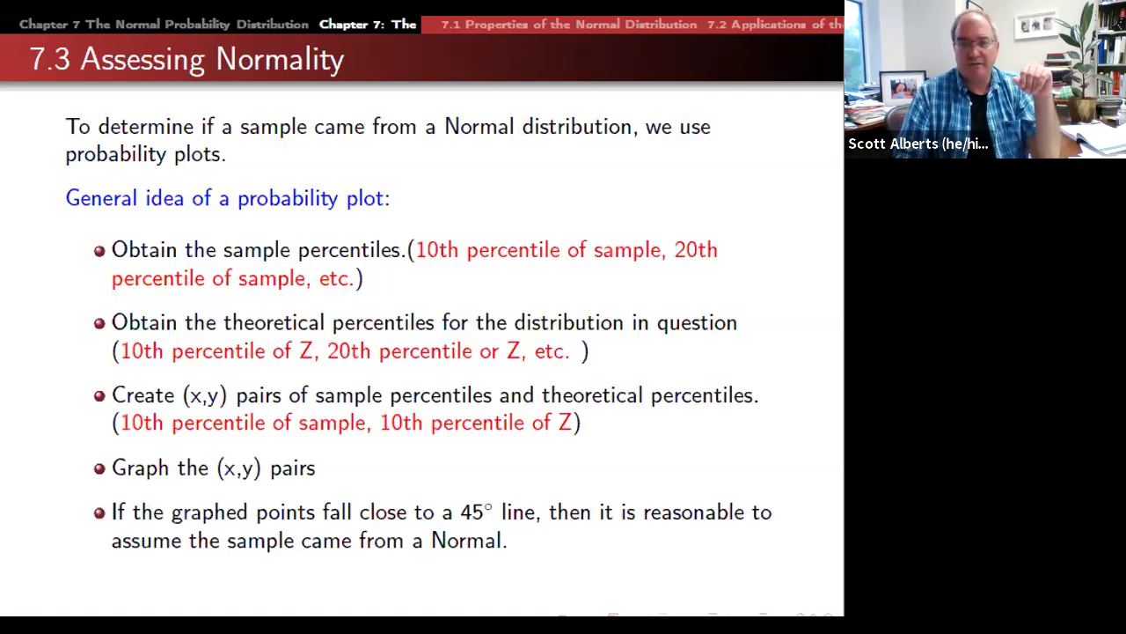
# Step: Sketch a bell curve and a diagonal line on the slide, then erase both sketches
pyautogui.moveTo(440, 216)
pyautogui.mouseDown()
pyautogui.moveTo(495, 199)
pyautogui.moveTo(528, 160)
pyautogui.moveTo(555, 190)
pyautogui.moveTo(600, 213)
pyautogui.mouseUp()
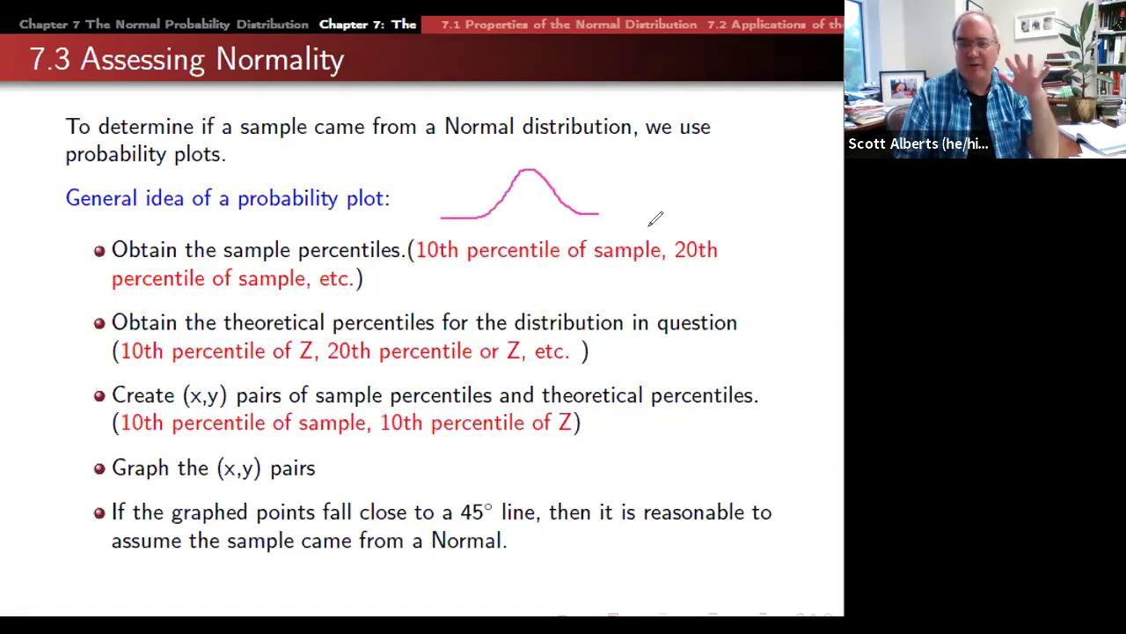
pyautogui.moveTo(640, 231); pyautogui.dragTo(752, 141)
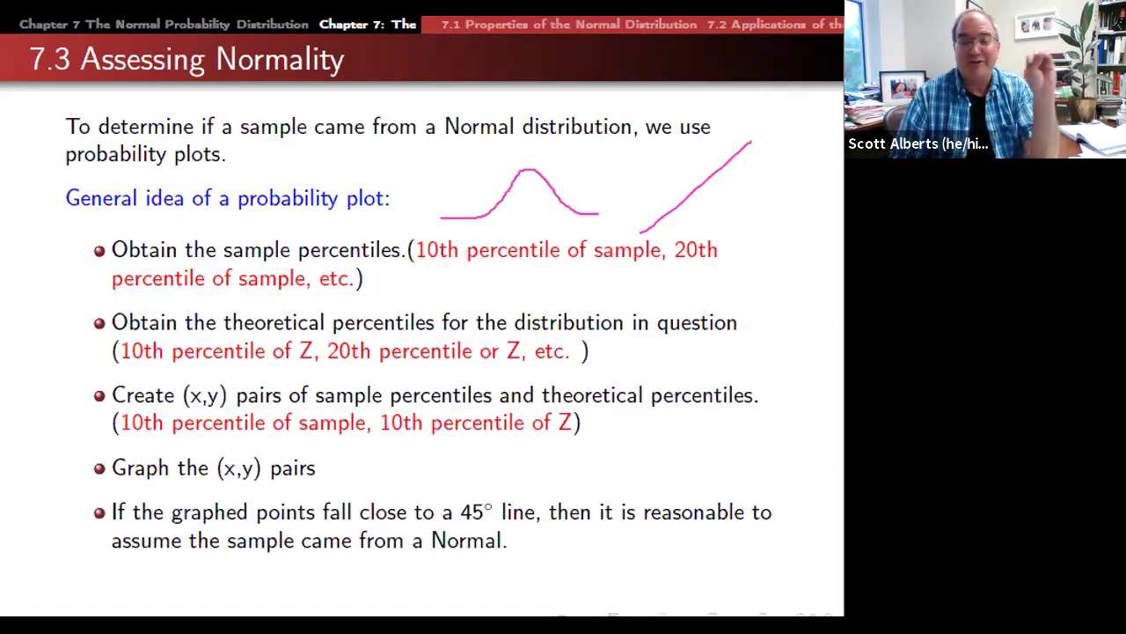
pyautogui.press('e')
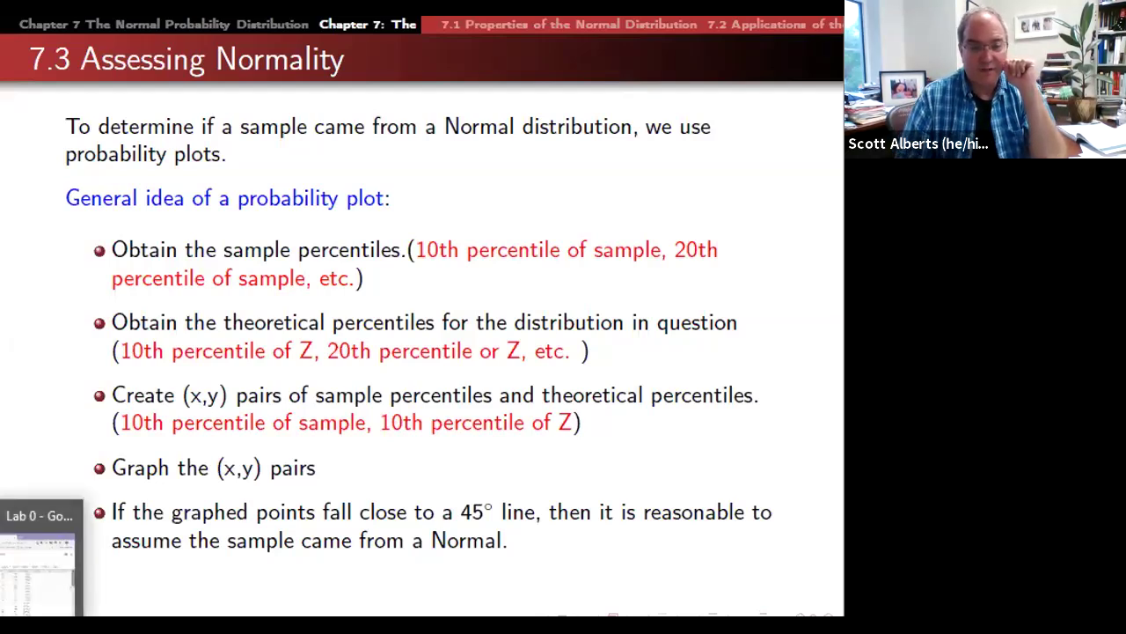
# Step: Bring the StatCrunch Lab 0 data forward, maximize then restore it, and scroll the table
pyautogui.click(39, 605)
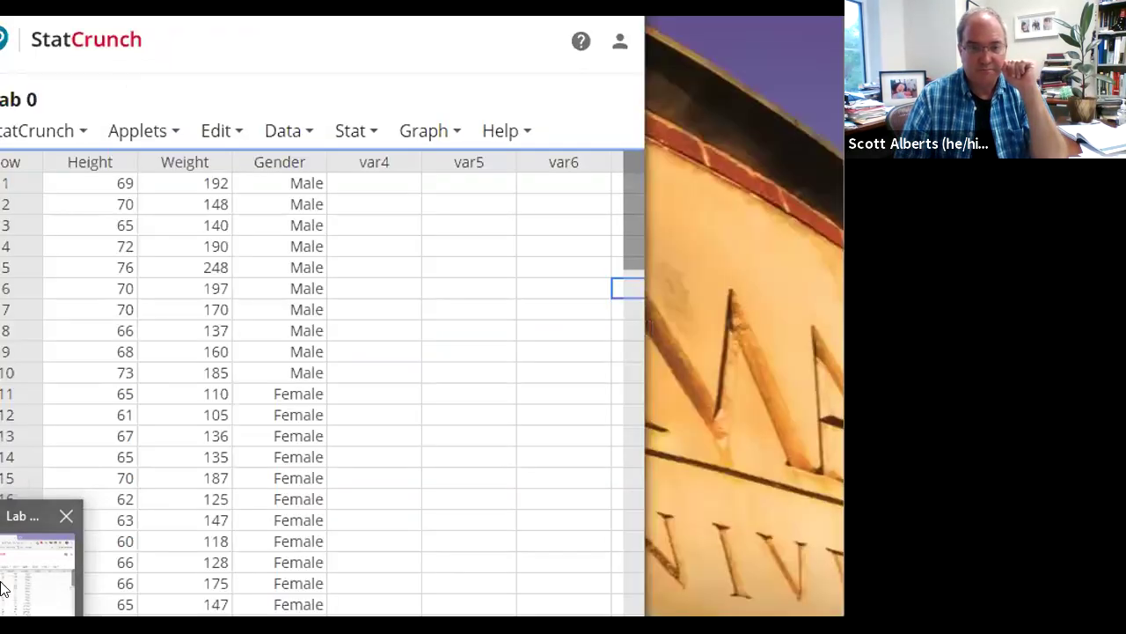
pyautogui.click(3, 588)
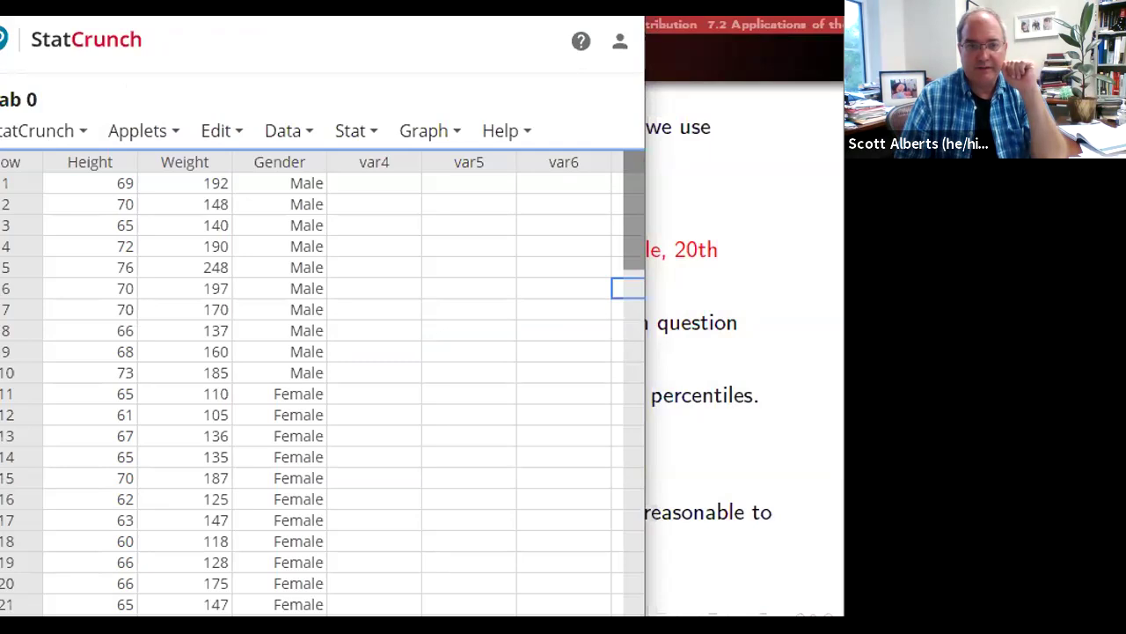
pyautogui.press('super+Up')
pyautogui.press('super+Down')
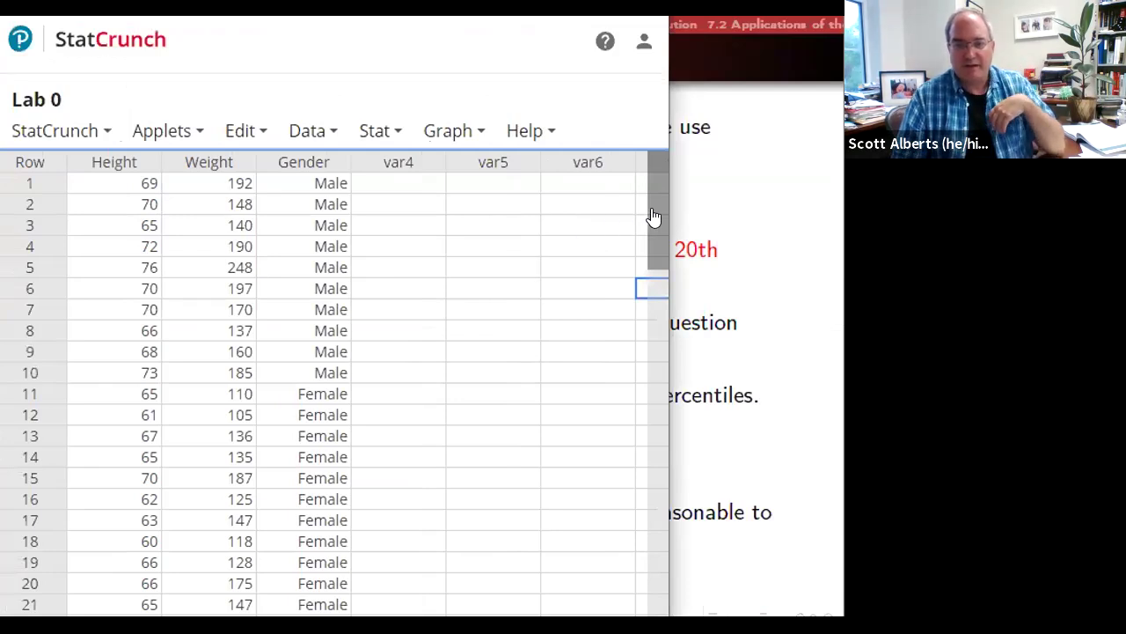
pyautogui.moveTo(653, 217); pyautogui.dragTo(648, 179)
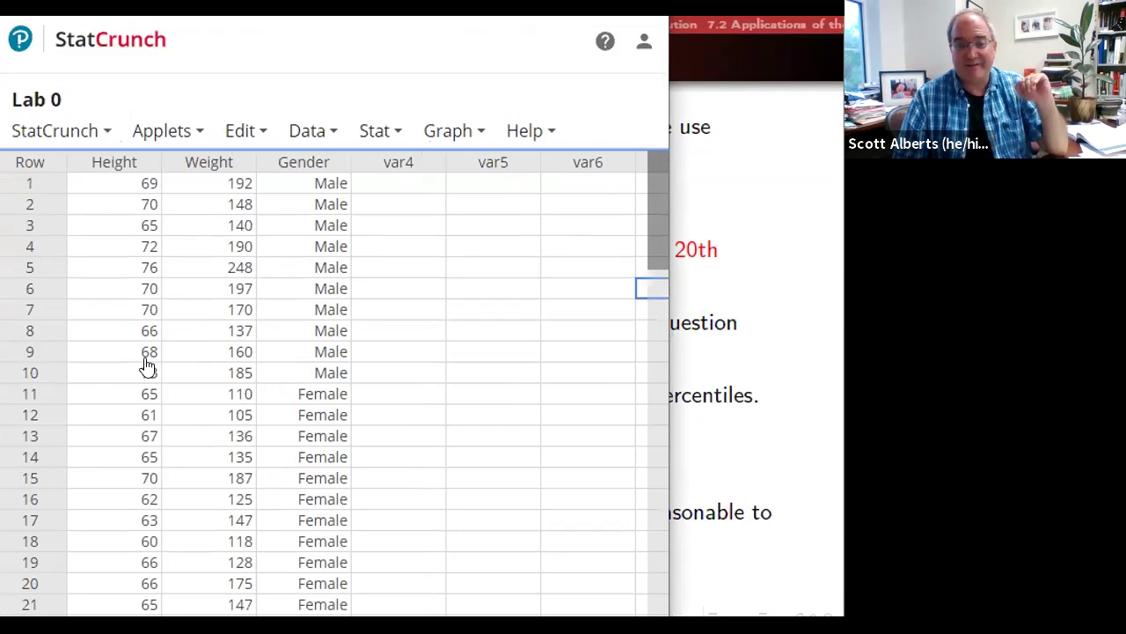
# Step: Create a Graph > QQ Plot of the Height column
pyautogui.click(471, 134)
pyautogui.click(468, 137)
pyautogui.click(466, 136)
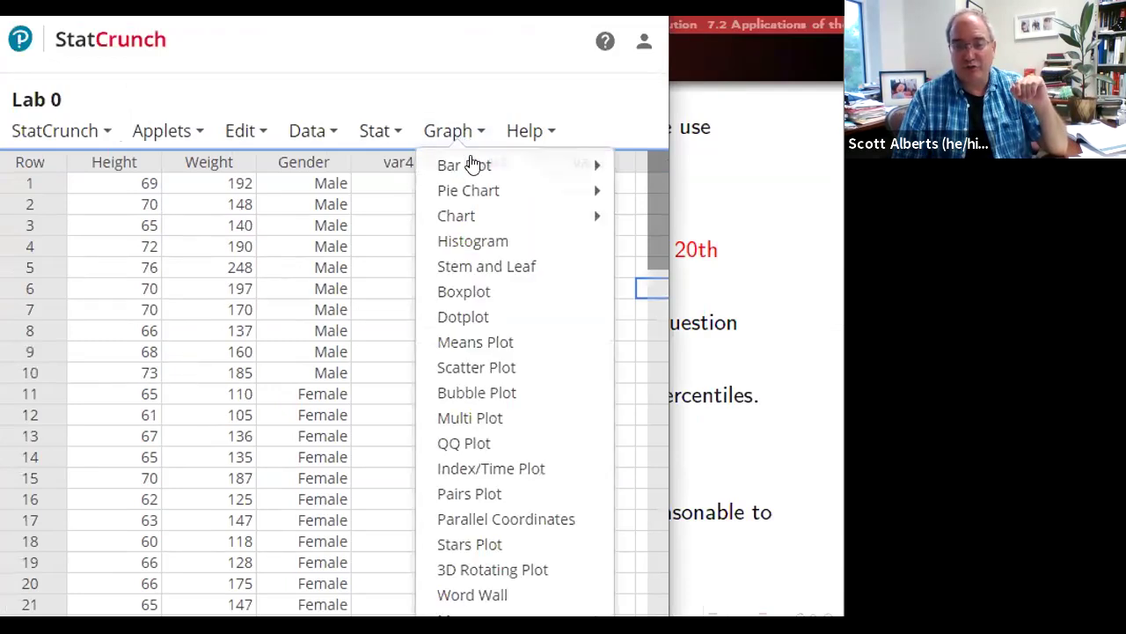
pyautogui.click(476, 132)
pyautogui.click(452, 131)
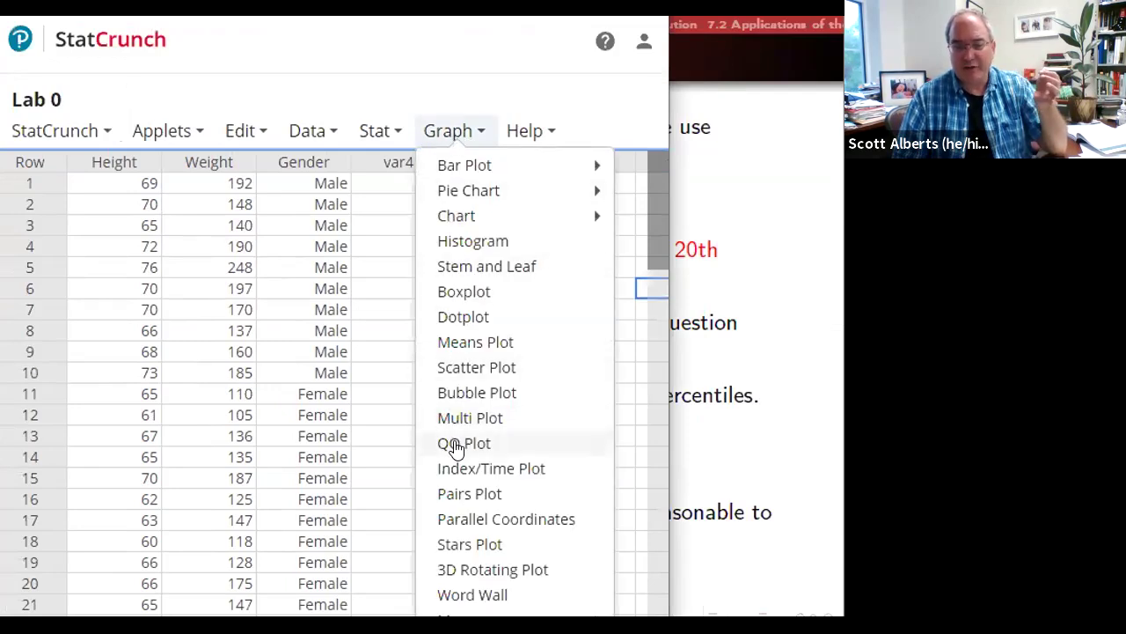
pyautogui.click(460, 447)
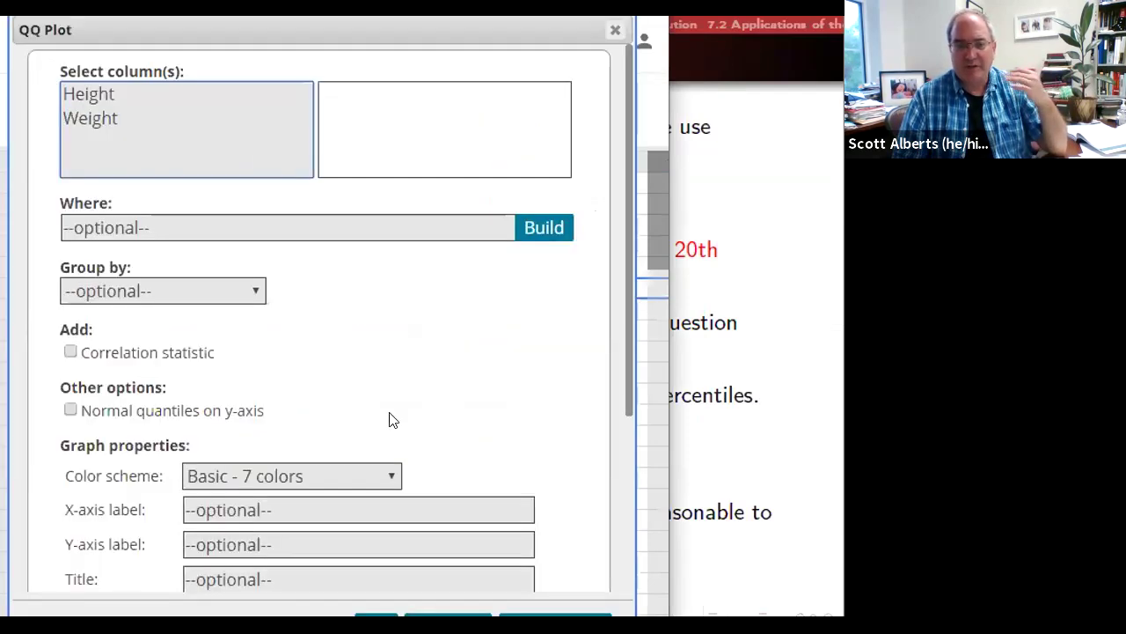
pyautogui.click(83, 93)
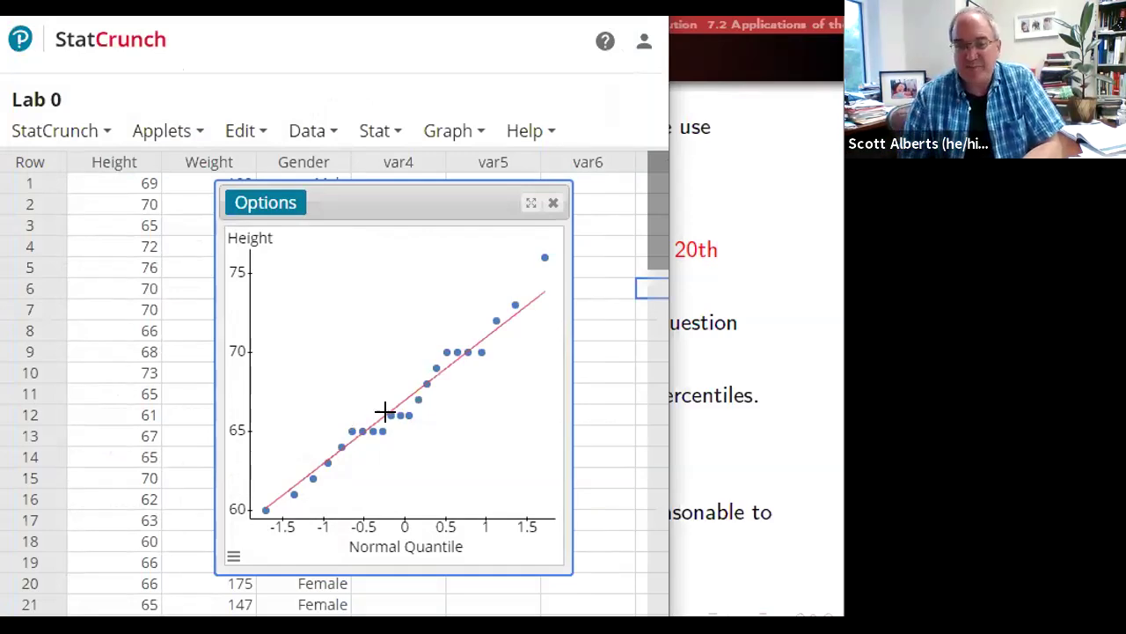
# Step: Replace the Height QQ plot with Height QQ plots grouped by Gender
pyautogui.click(552, 205)
pyautogui.click(467, 131)
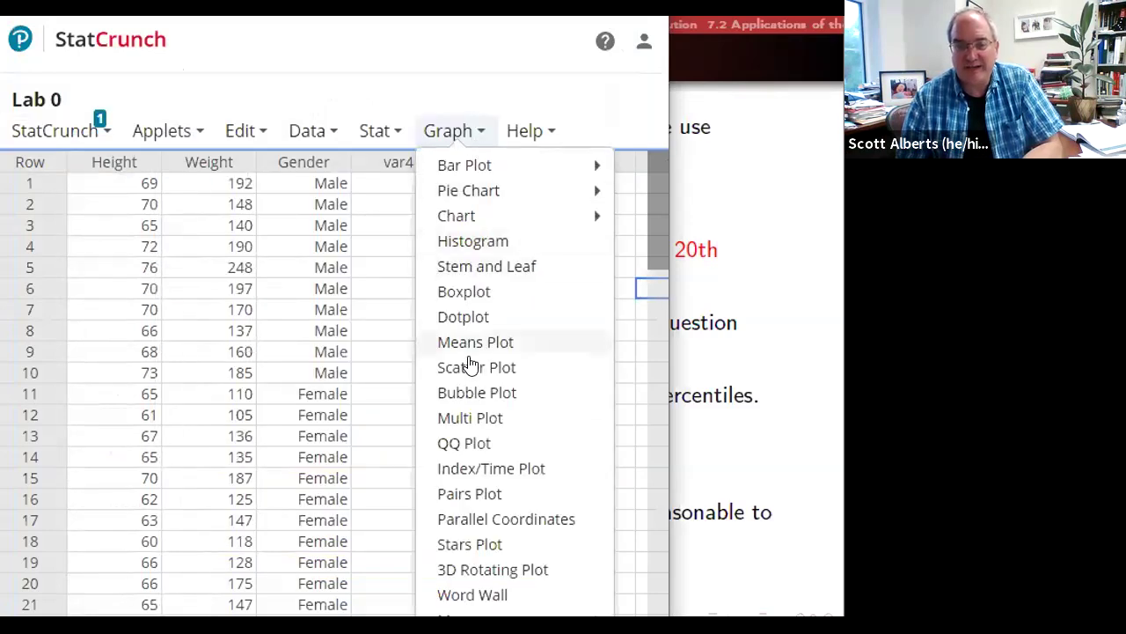
pyautogui.click(467, 445)
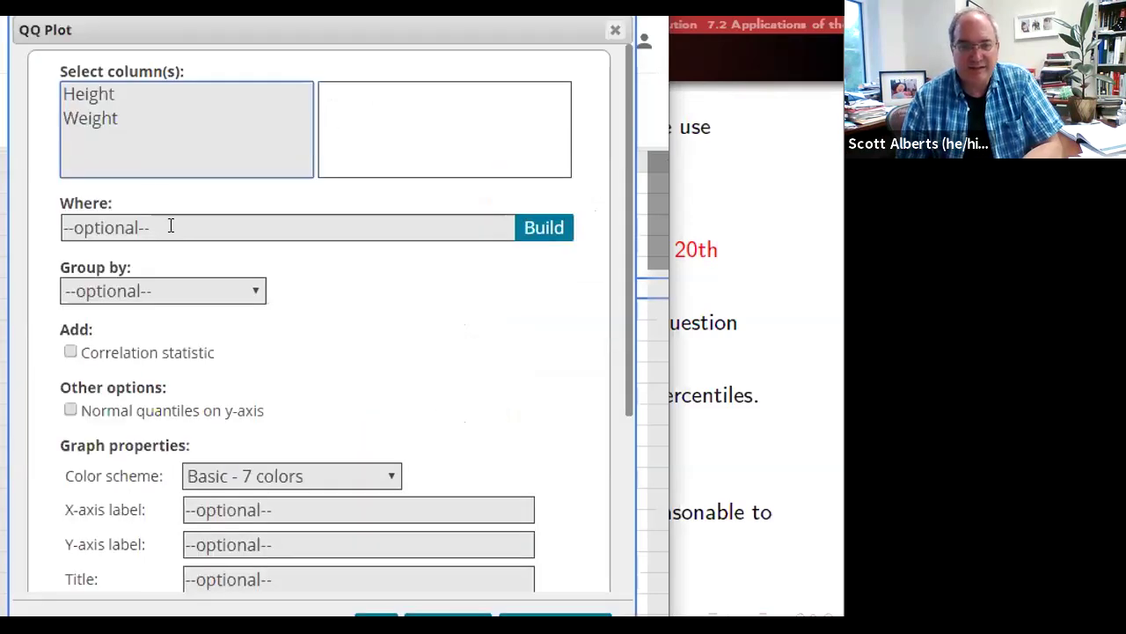
pyautogui.click(85, 97)
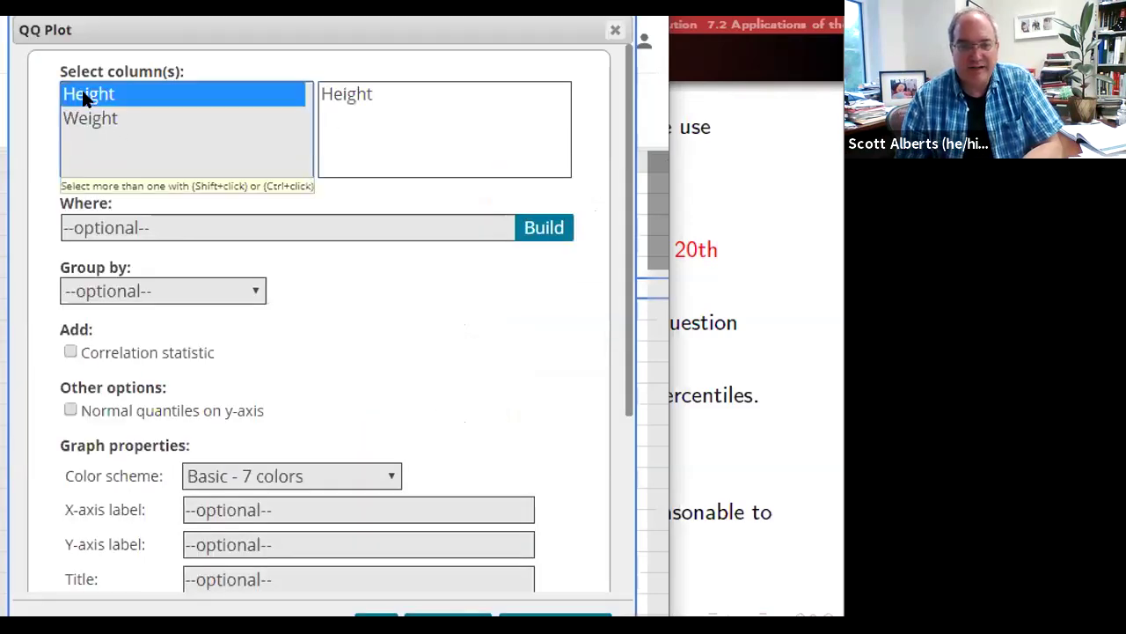
pyautogui.click(141, 291)
pyautogui.click(120, 382)
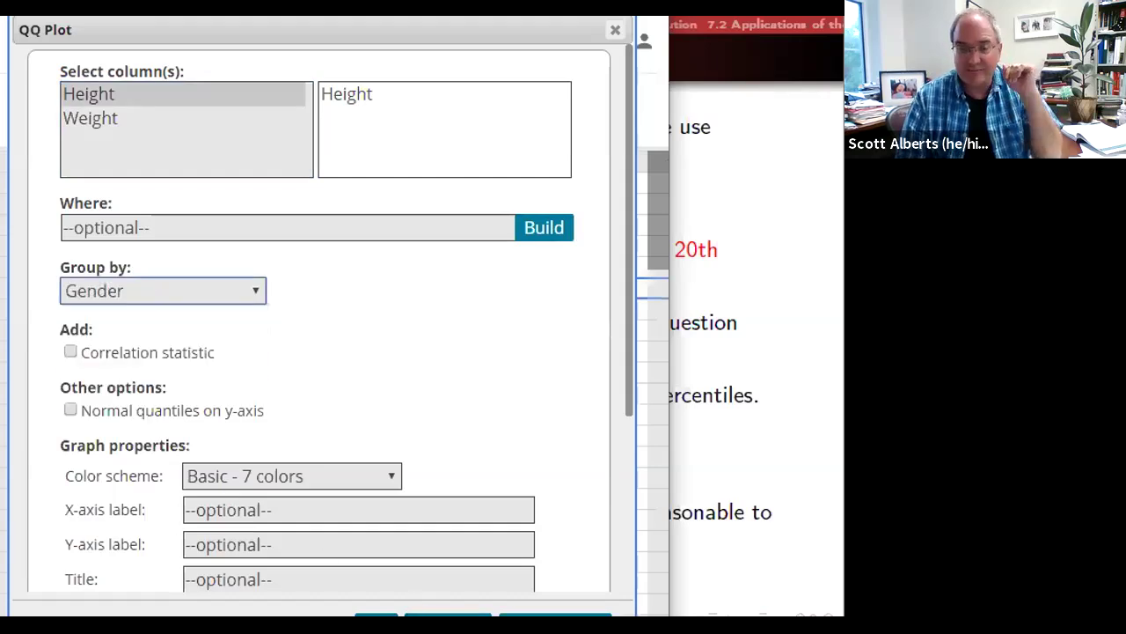
pyautogui.click(555, 615)
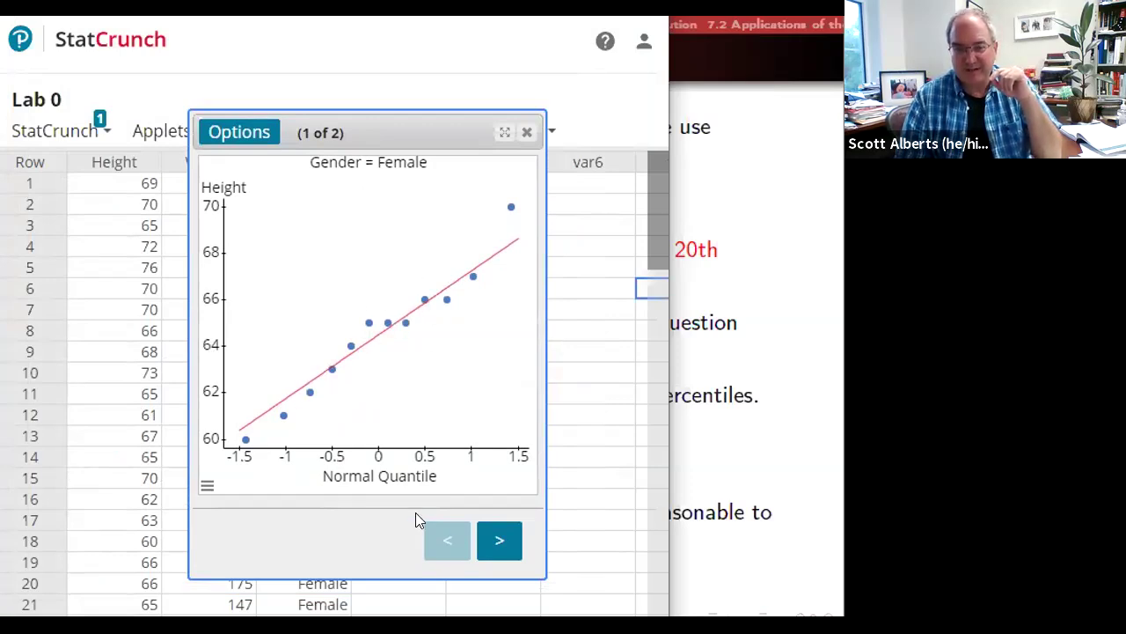
# Step: Show the Male Height QQ plot, sketch two curves over the points, then erase them
pyautogui.click(495, 535)
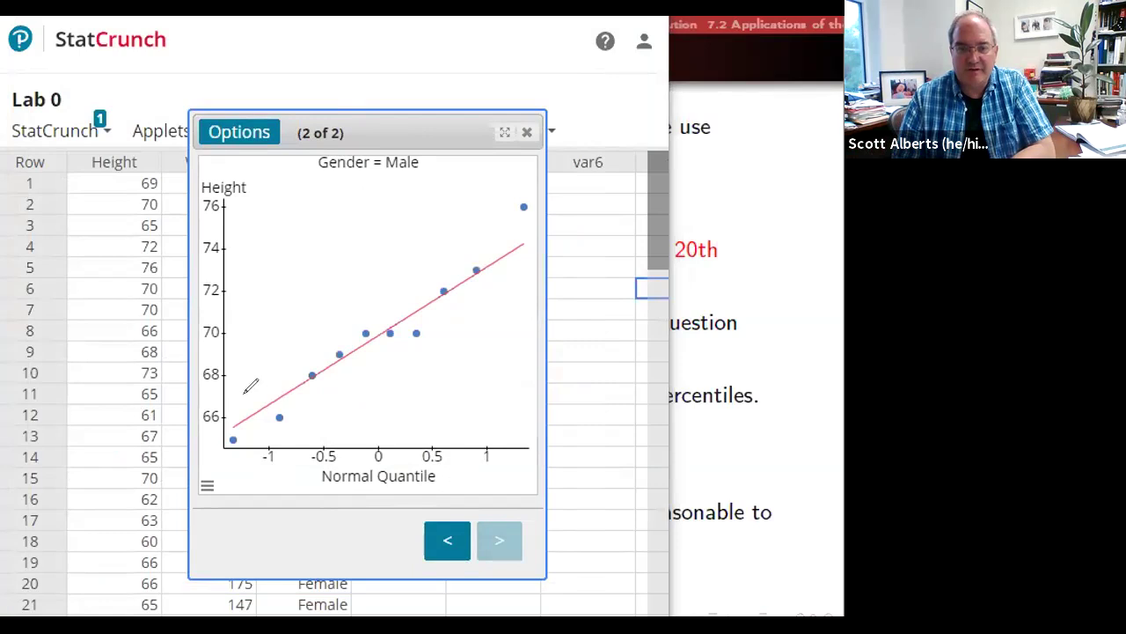
pyautogui.moveTo(257, 414)
pyautogui.mouseDown()
pyautogui.moveTo(347, 368)
pyautogui.moveTo(410, 321)
pyautogui.moveTo(443, 189)
pyautogui.mouseUp()
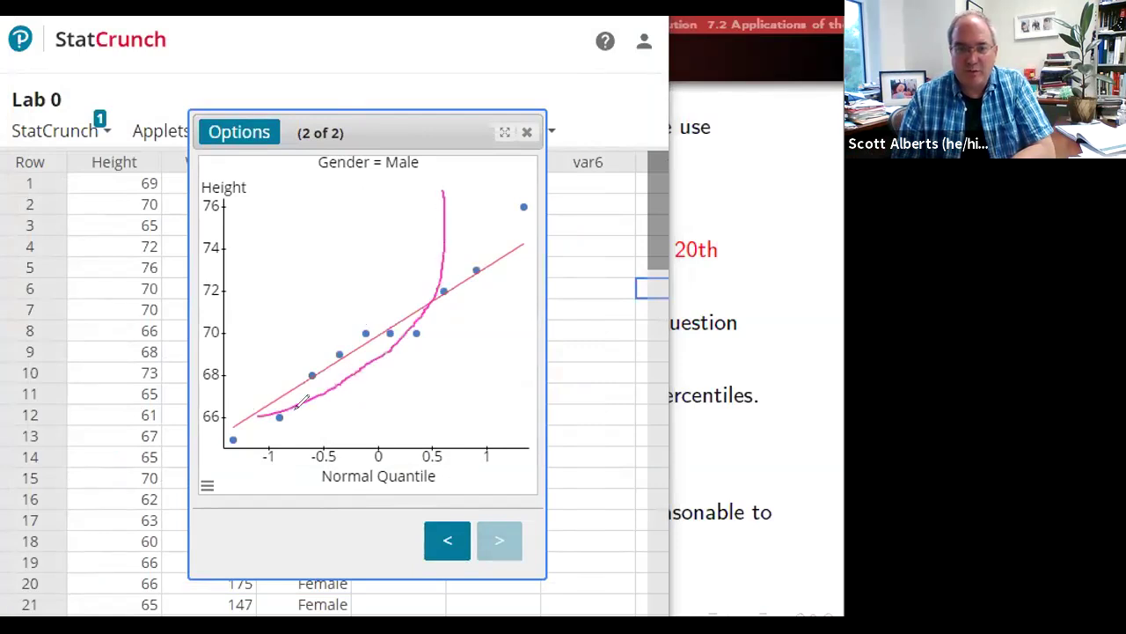
pyautogui.moveTo(335, 435)
pyautogui.mouseDown()
pyautogui.moveTo(333, 375)
pyautogui.moveTo(371, 264)
pyautogui.moveTo(505, 348)
pyautogui.mouseUp()
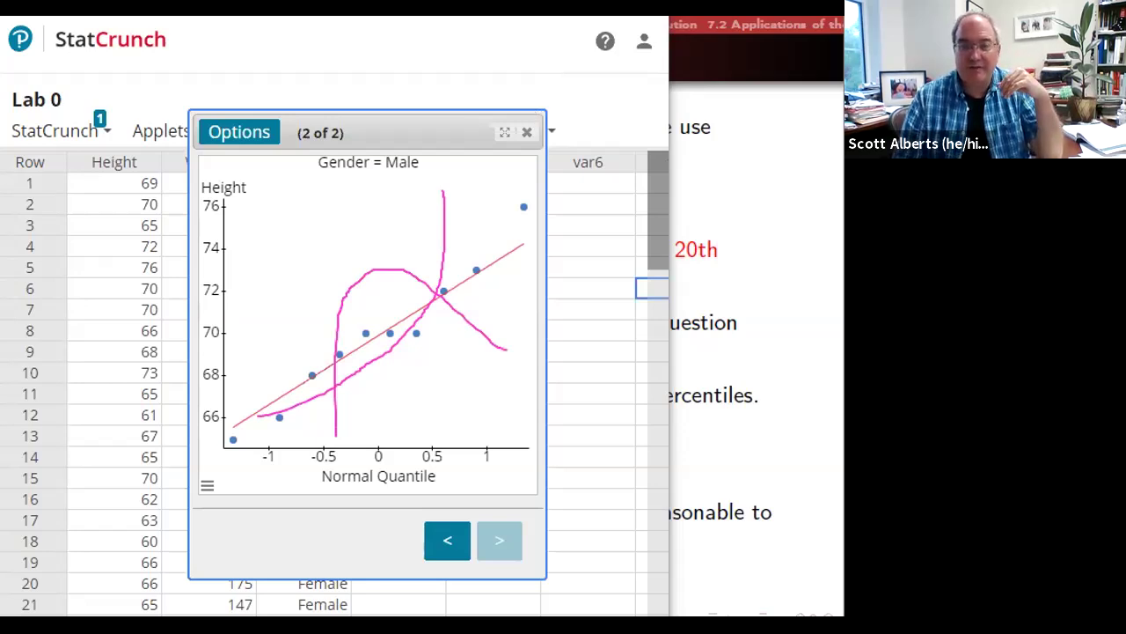
pyautogui.press('e')
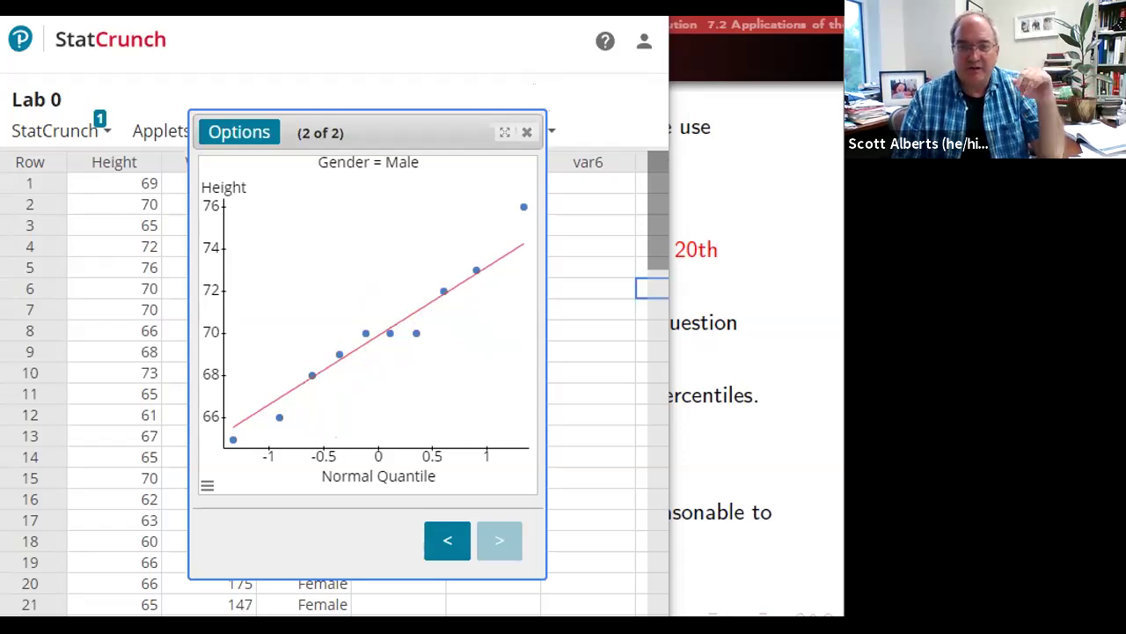
# Step: Close the Male Height plot and create an overall QQ plot of Weight
pyautogui.click(526, 133)
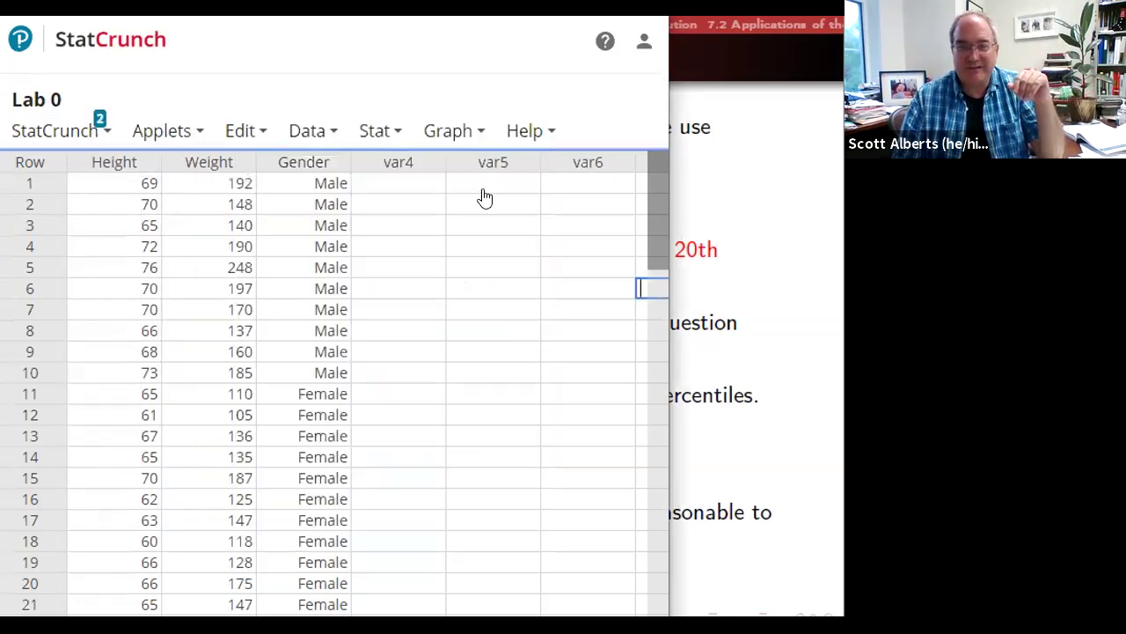
pyautogui.click(457, 134)
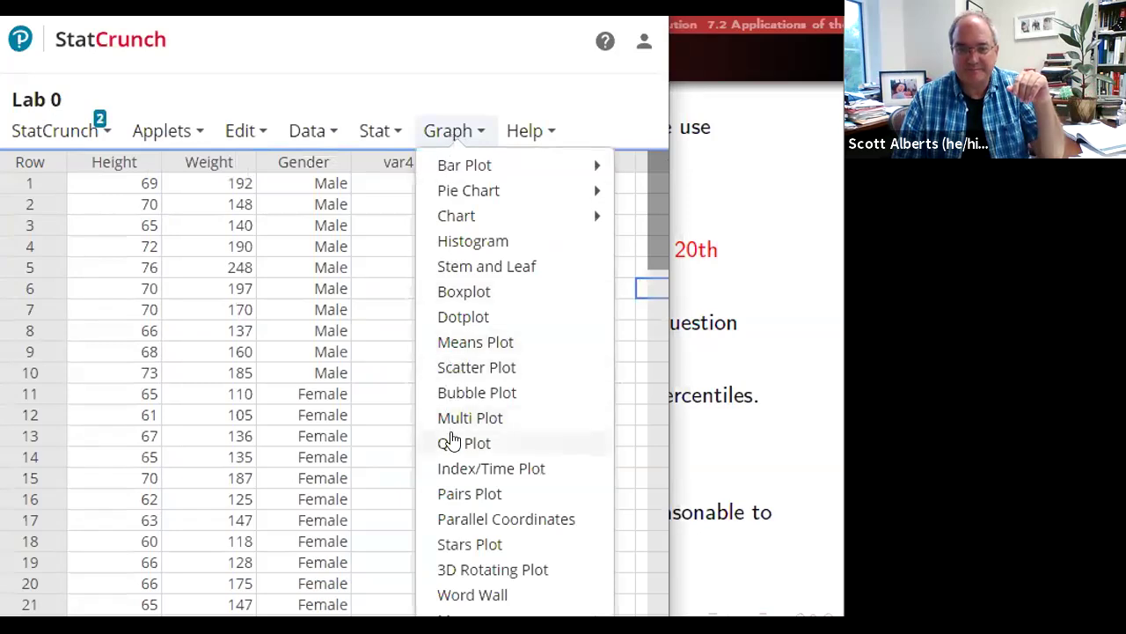
pyautogui.click(451, 445)
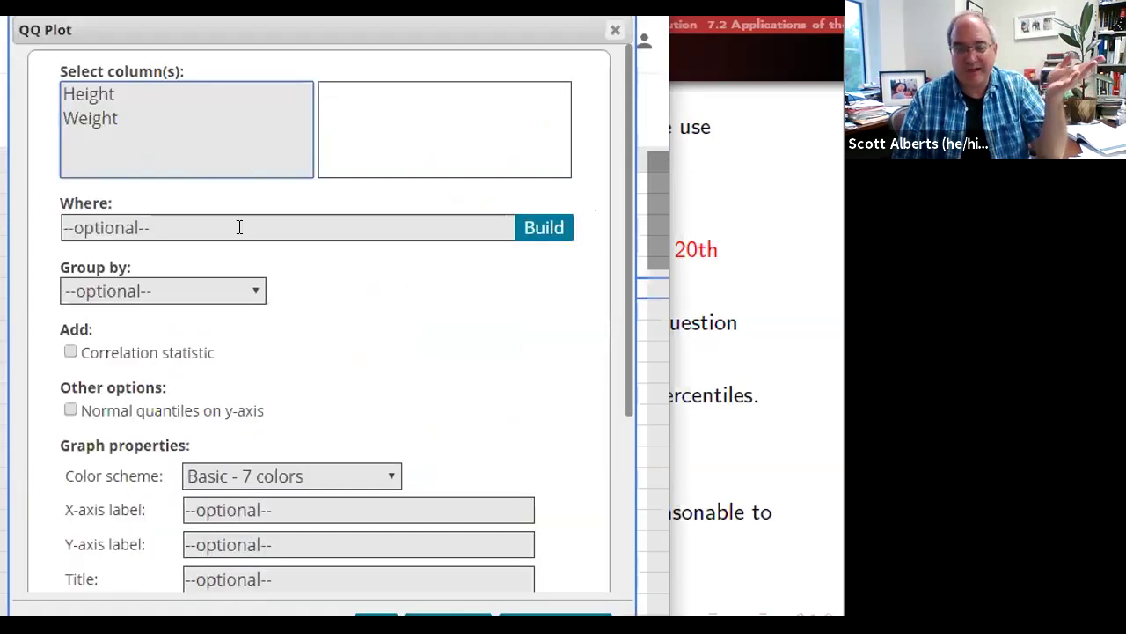
pyautogui.click(90, 123)
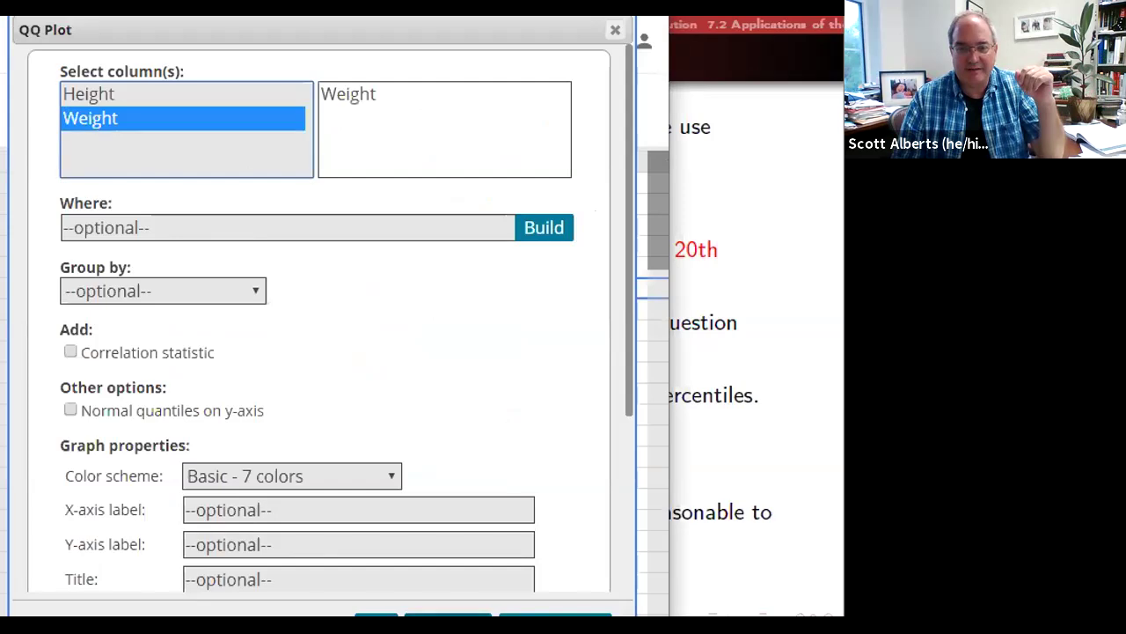
pyautogui.click(510, 614)
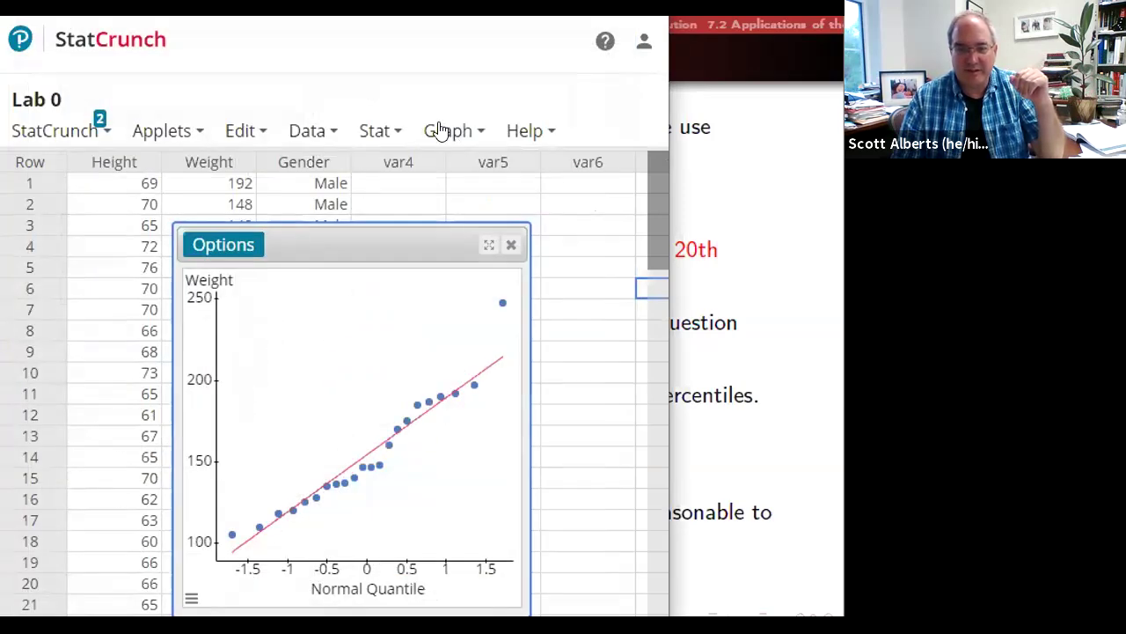
# Step: Create Weight QQ plots grouped by Gender, fixing the missing-column error by selecting Weight
pyautogui.click(471, 145)
pyautogui.click(456, 134)
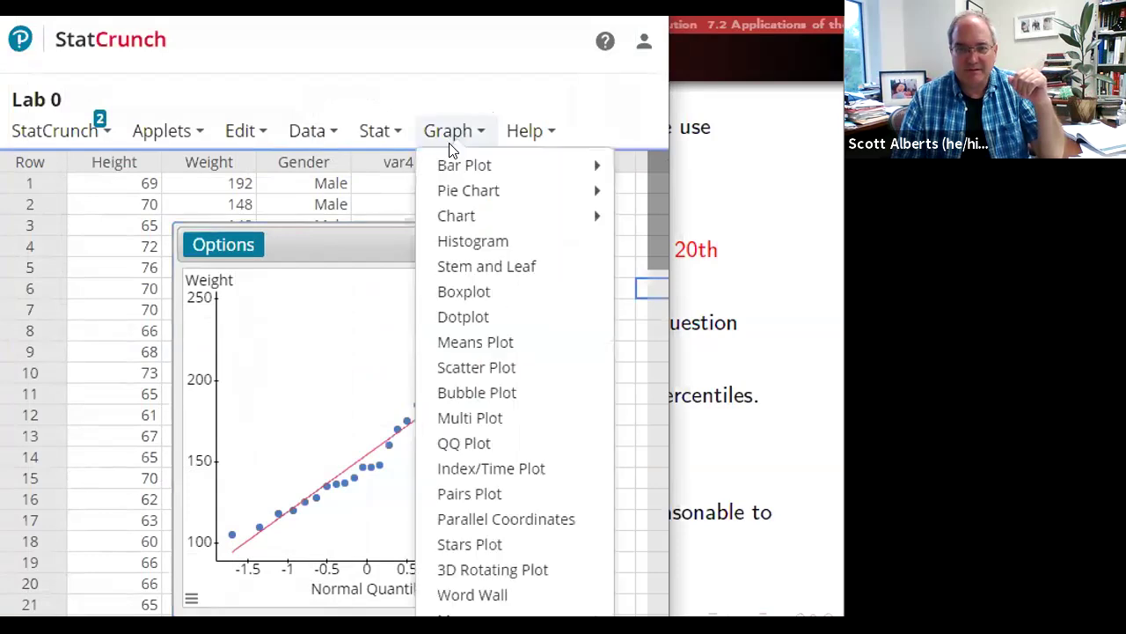
pyautogui.click(466, 446)
pyautogui.click(138, 290)
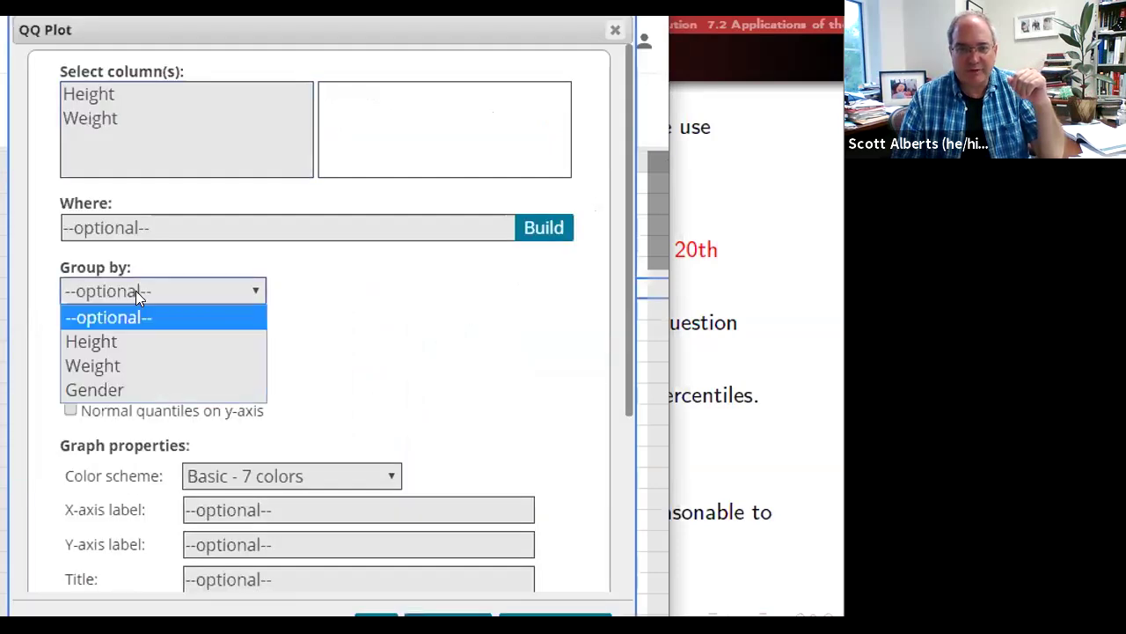
pyautogui.click(108, 388)
pyautogui.click(555, 614)
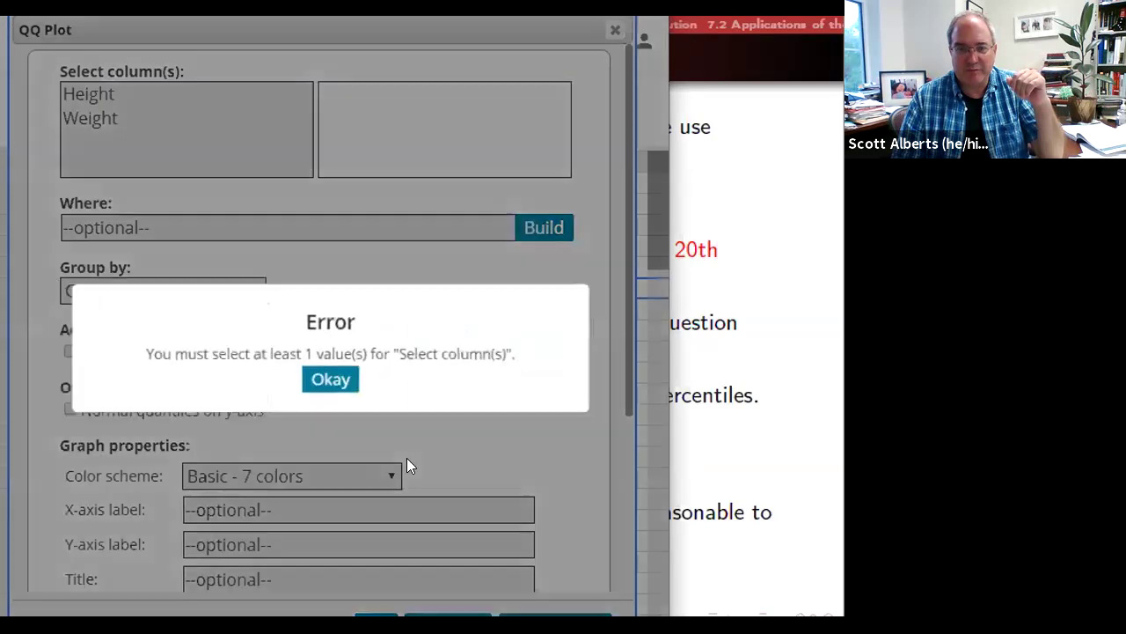
pyautogui.click(328, 380)
pyautogui.click(133, 118)
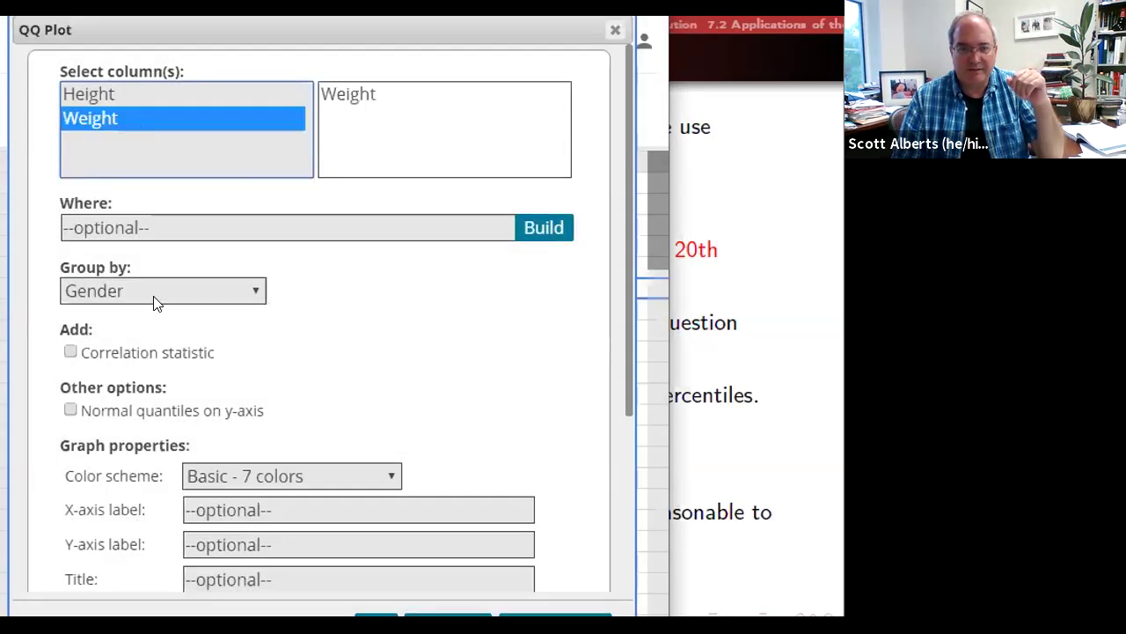
pyautogui.click(555, 614)
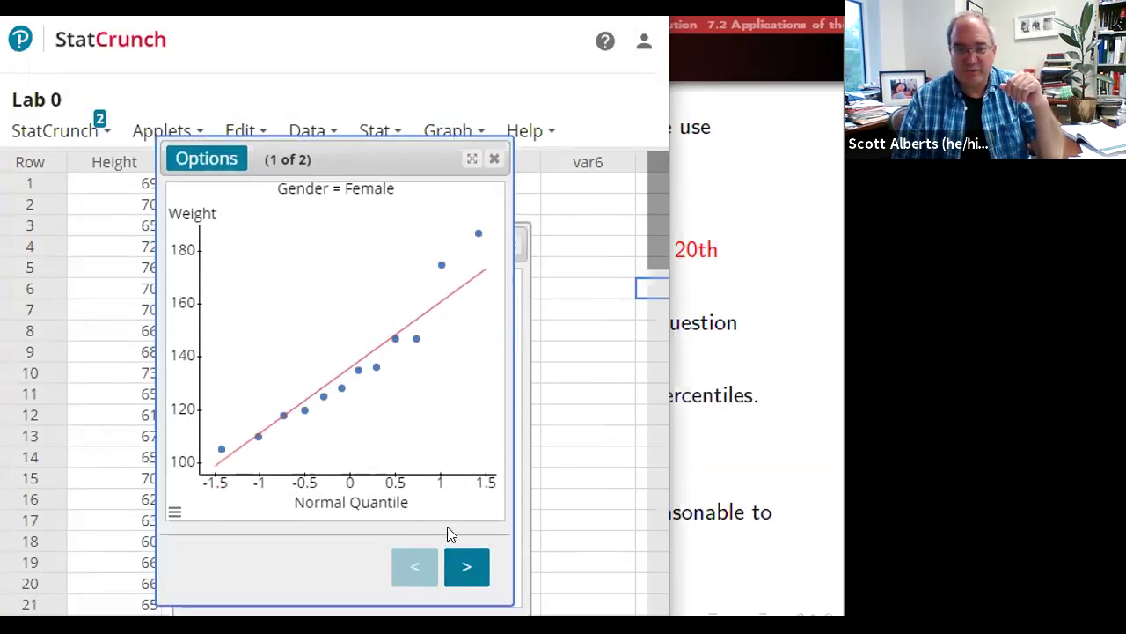
# Step: View the Male Weight QQ plot, then switch back to the lecture slides
pyautogui.click(466, 569)
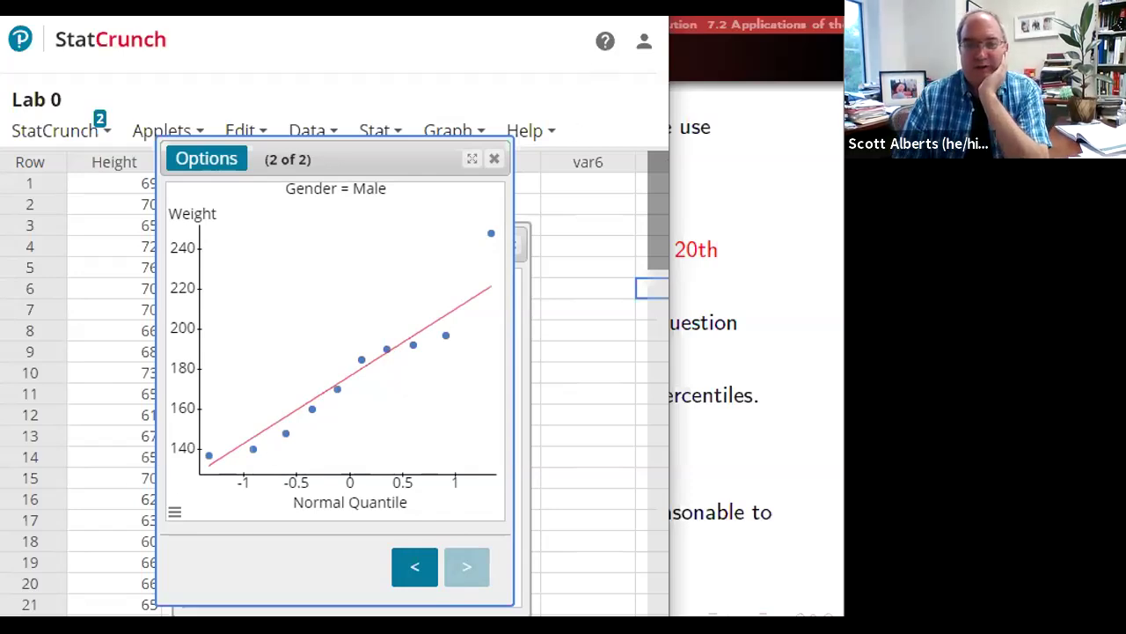
pyautogui.hotkey('alt', 'Tab')
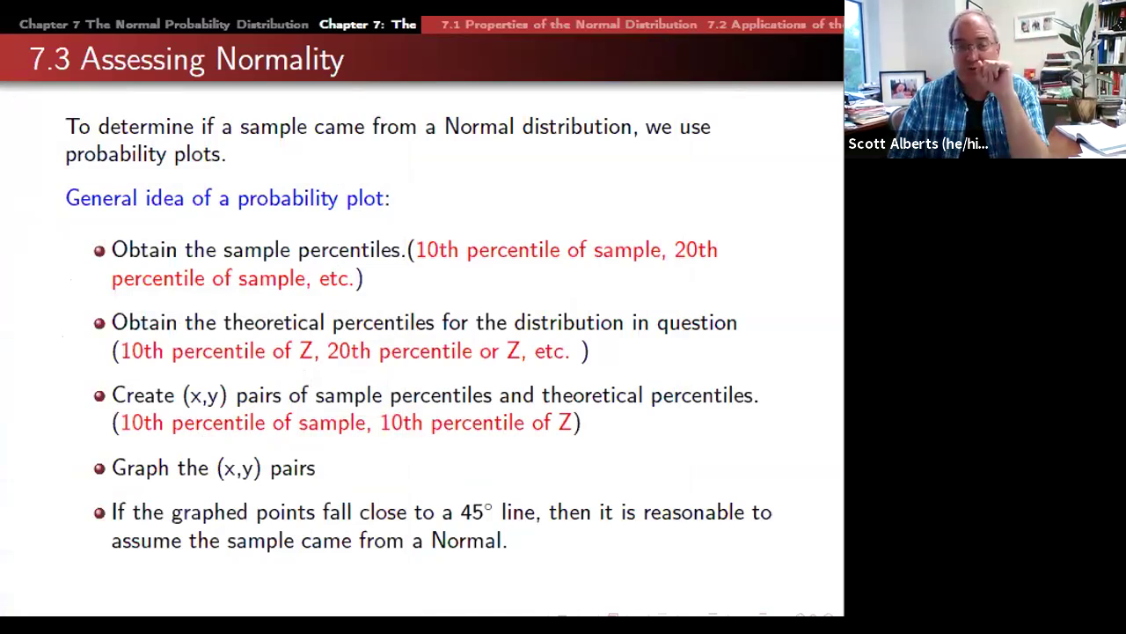
# Step: Advance to the Example slide showing a Normal Q-Q plot
pyautogui.press('Right')
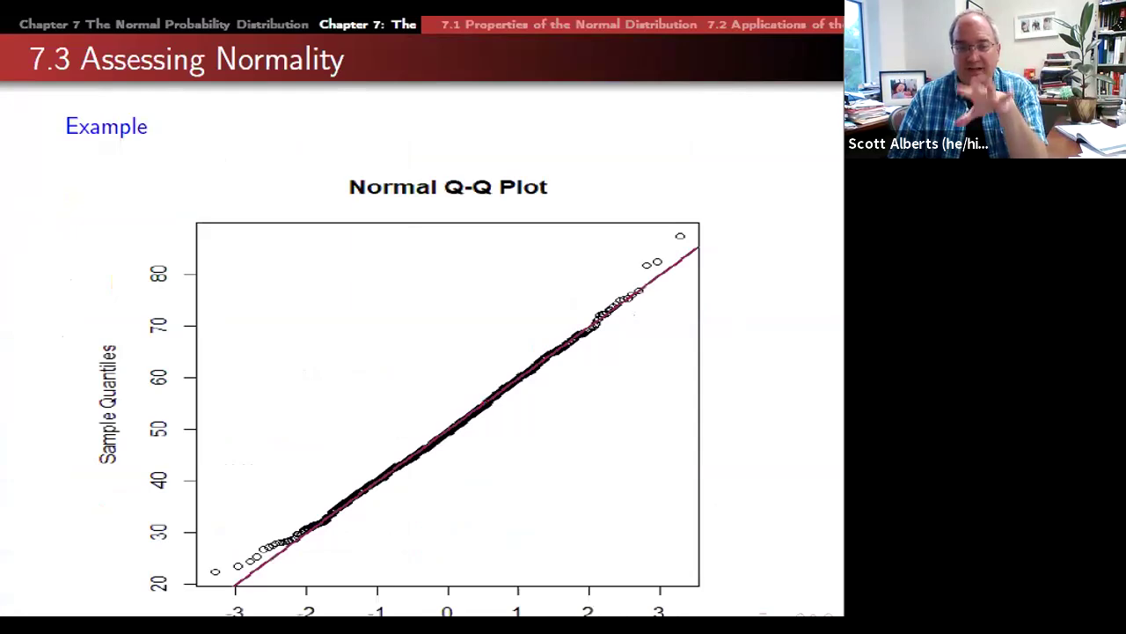